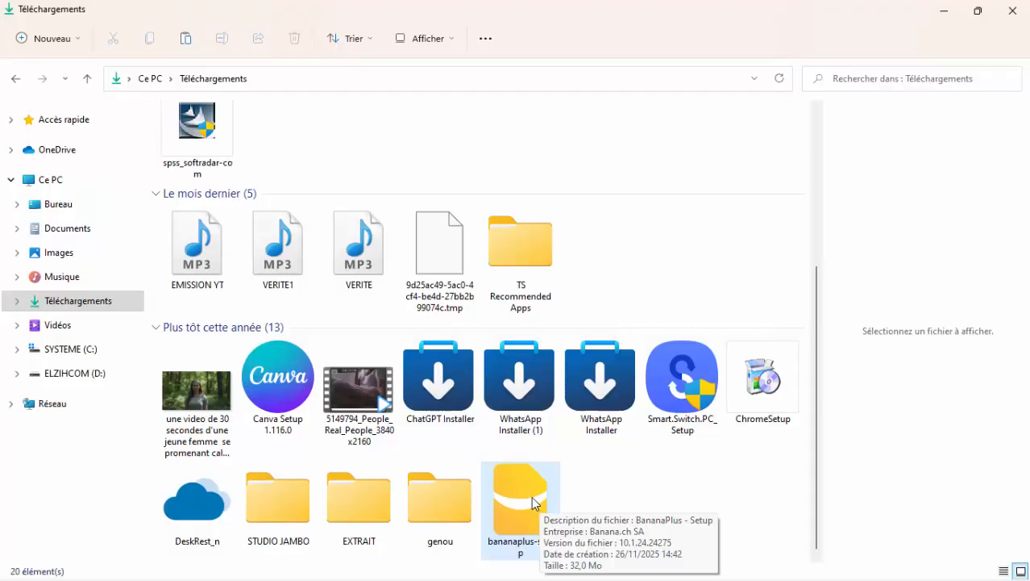
Install Banana Comptabilité+ from bananaplus-setup for the current user only, in the default folder, and clear the Downloads window from view.
{"action": "left_click", "coordinate": [532, 510]}
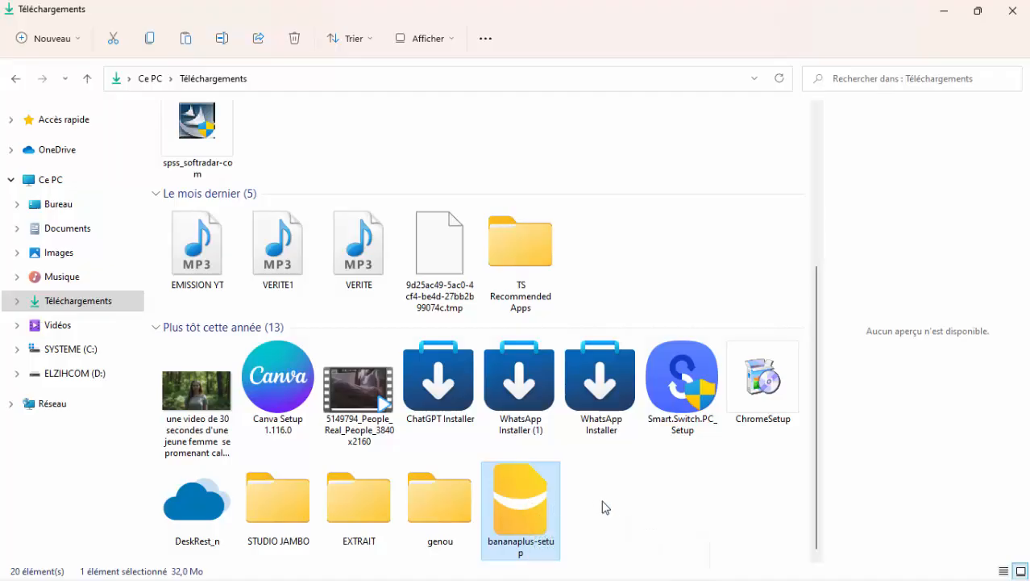
{"action": "double_click", "coordinate": [521, 508]}
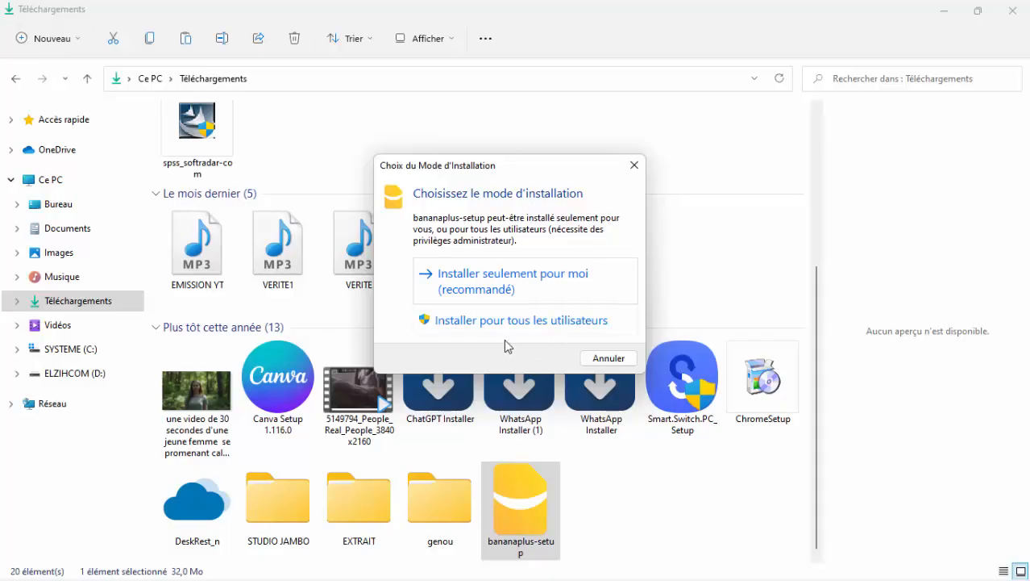
{"action": "left_click", "coordinate": [524, 293]}
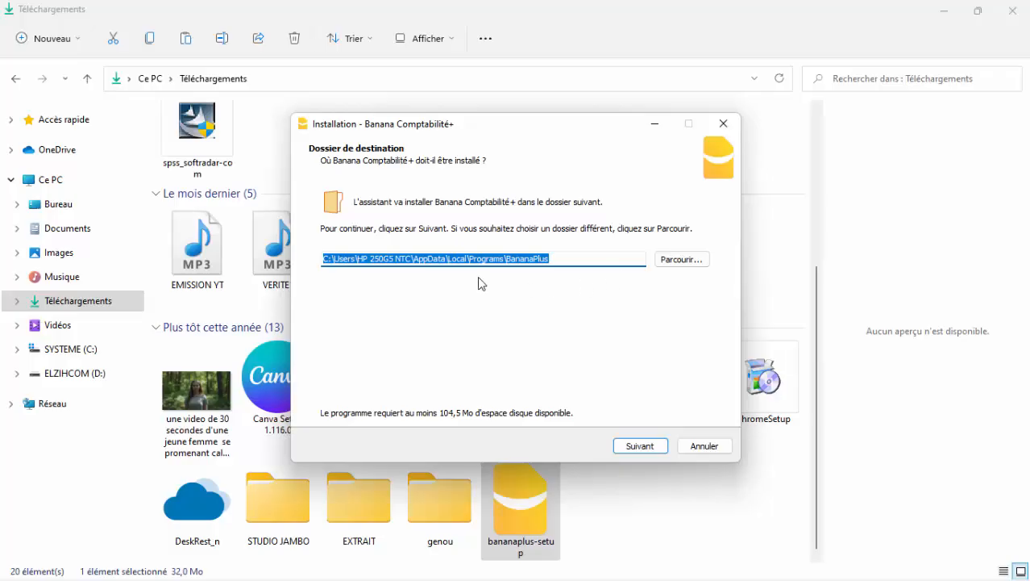
{"action": "left_click", "coordinate": [645, 444]}
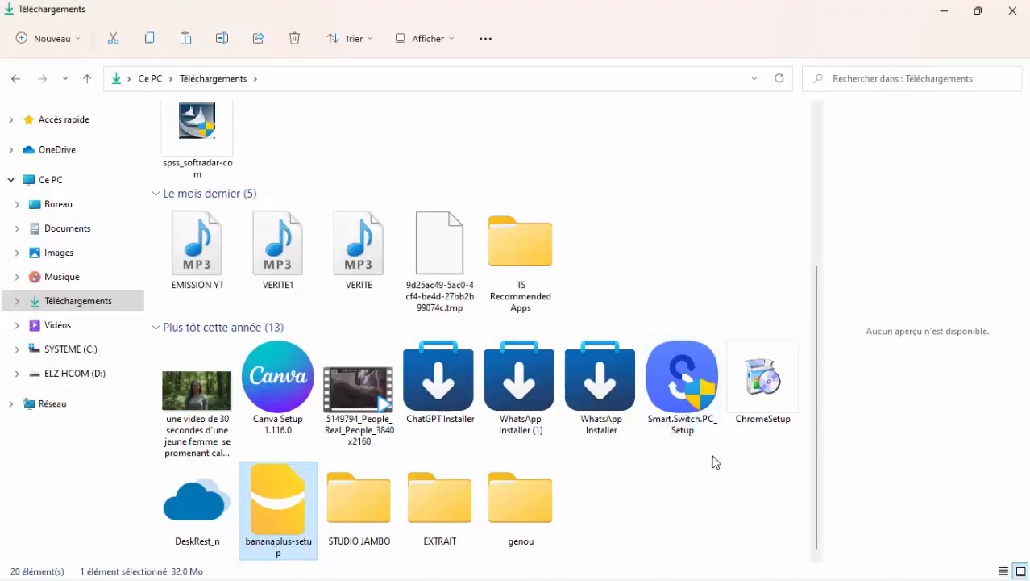
{"action": "left_click", "coordinate": [943, 11]}
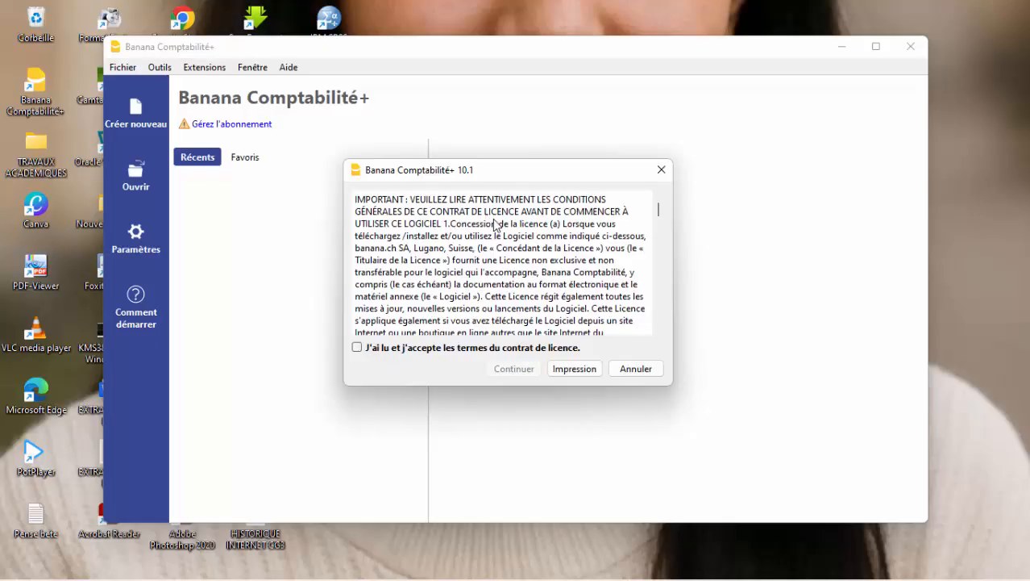
Accept the Banana Comptabilité+ licence terms and skip the subscription e-mail sign-in for now.
{"action": "scroll", "coordinate": [495, 232], "scroll_direction": "down", "scroll_amount": 5}
{"action": "scroll", "coordinate": [495, 234], "scroll_direction": "up", "scroll_amount": 5}
{"action": "scroll", "coordinate": [495, 234], "scroll_direction": "down", "scroll_amount": 10}
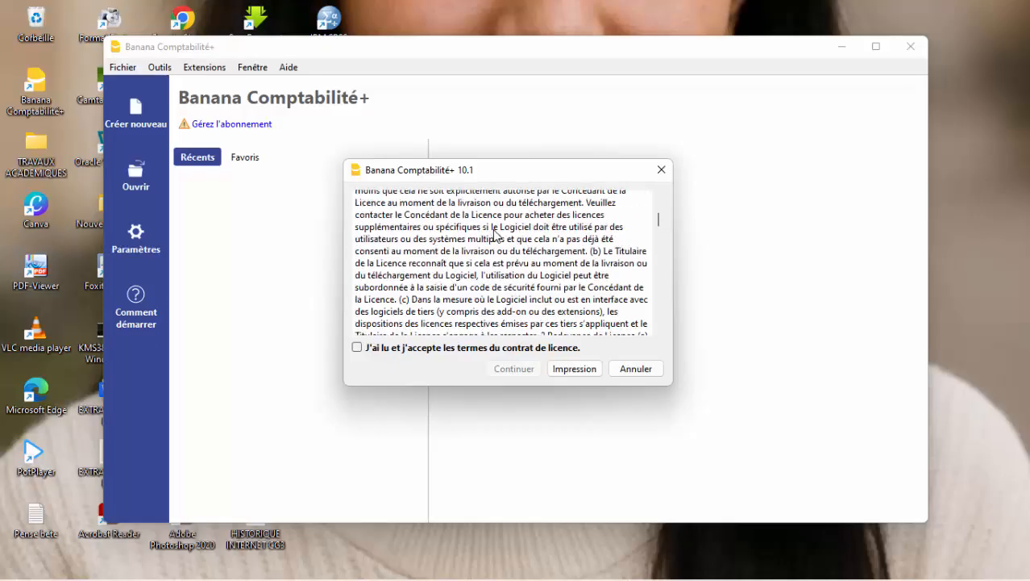
{"action": "scroll", "coordinate": [495, 234], "scroll_direction": "down", "scroll_amount": 10}
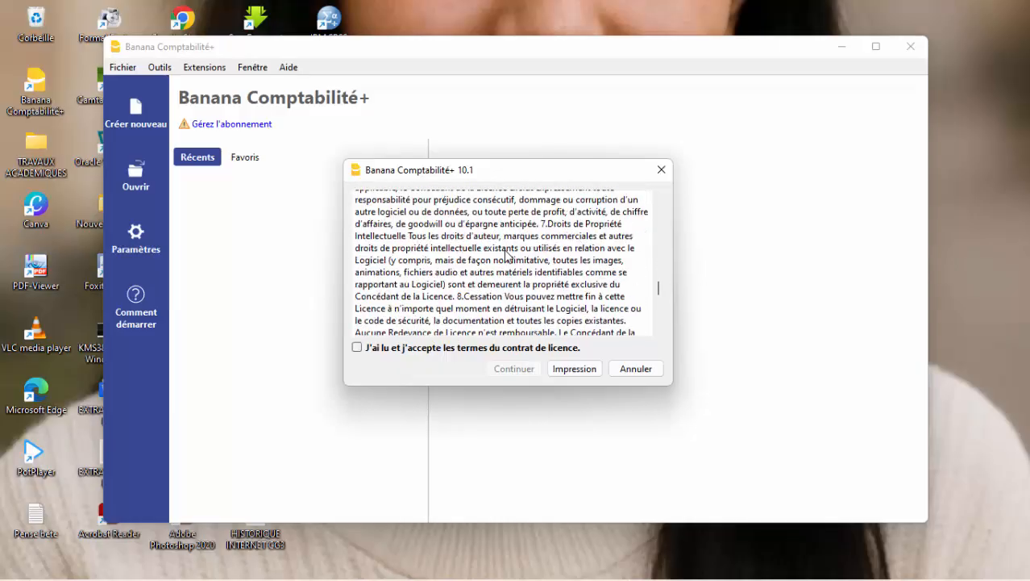
{"action": "scroll", "coordinate": [506, 255], "scroll_direction": "up", "scroll_amount": 10}
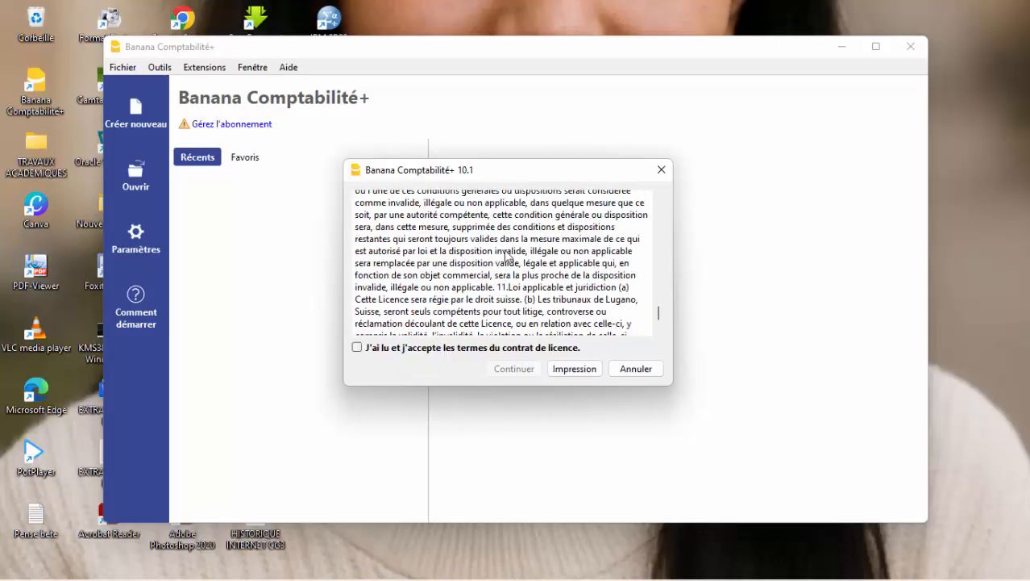
{"action": "left_click", "coordinate": [357, 348]}
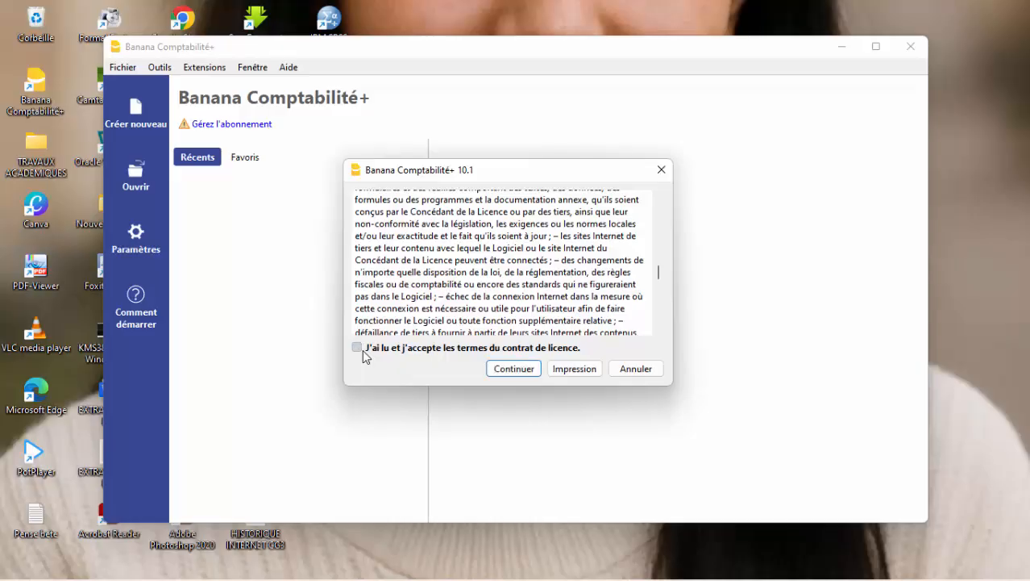
{"action": "left_click", "coordinate": [529, 374]}
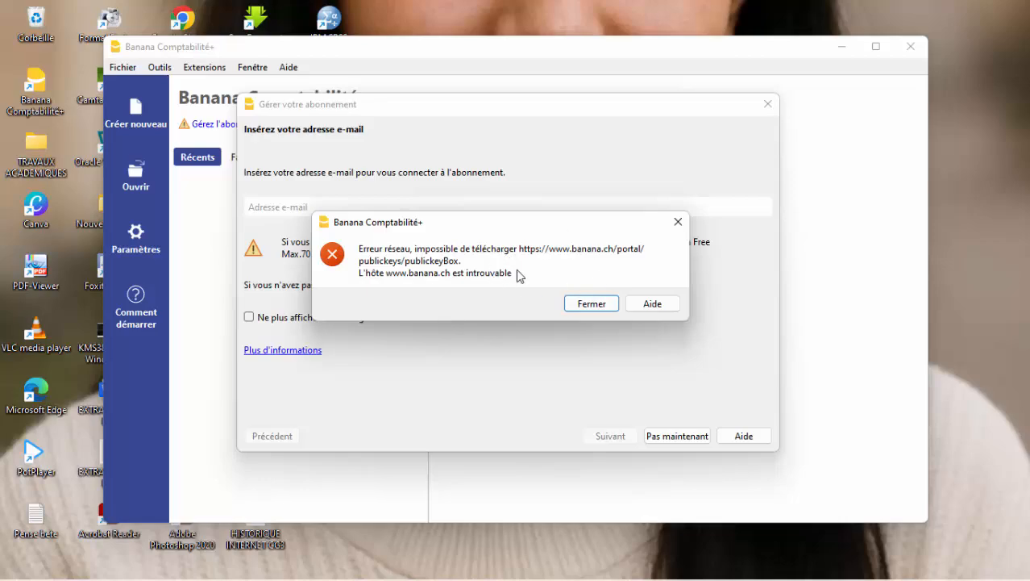
{"action": "left_click", "coordinate": [592, 304]}
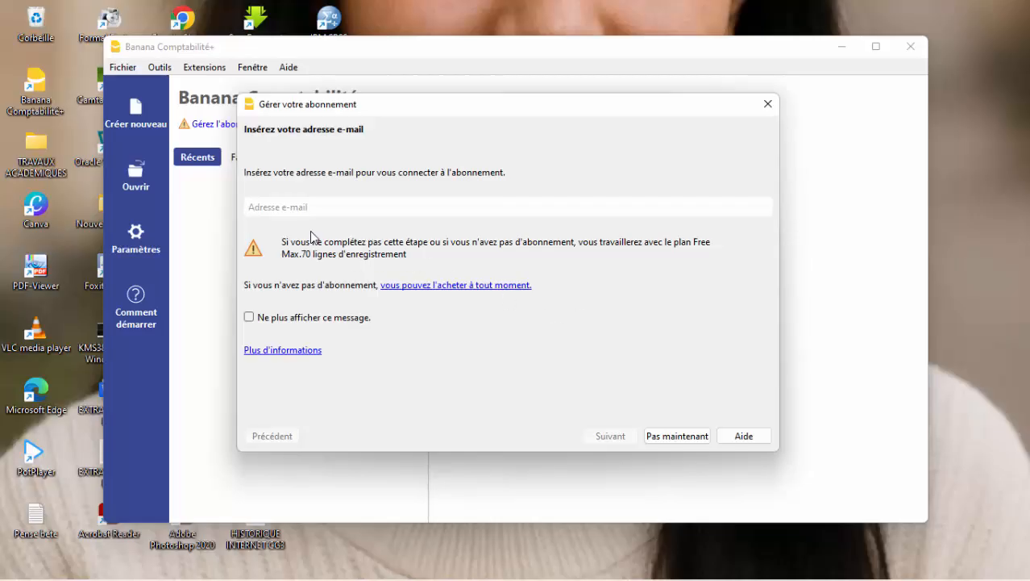
{"action": "left_click", "coordinate": [674, 435]}
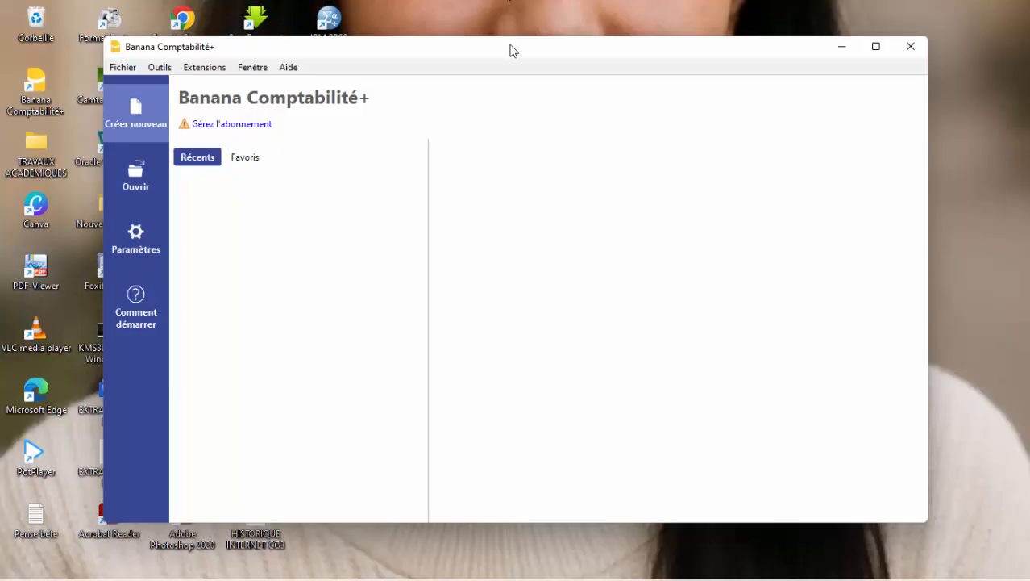
{"action": "left_click_drag", "start_coordinate": [510, 50], "coordinate": [624, 29]}
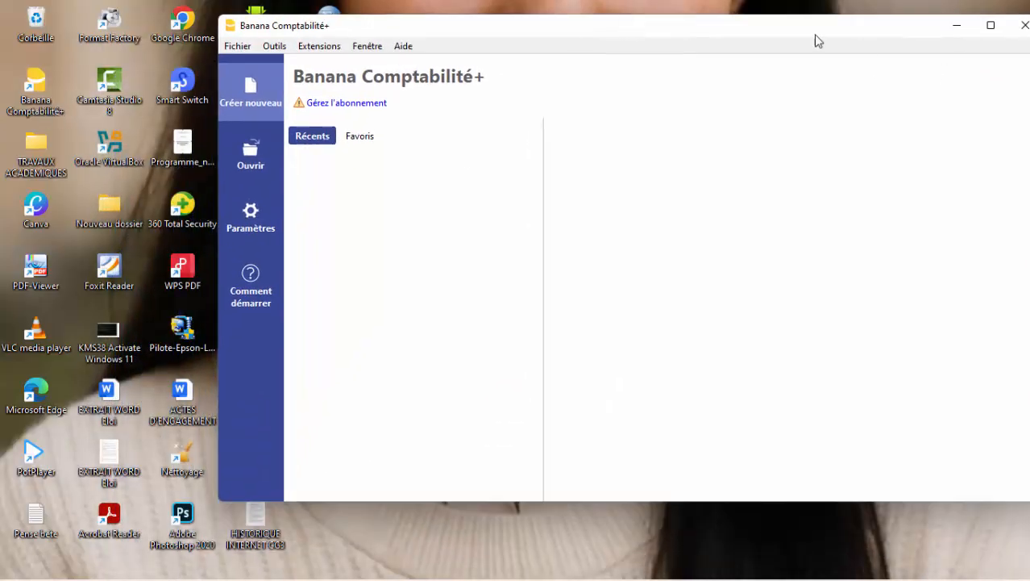
{"action": "left_click_drag", "start_coordinate": [797, 29], "coordinate": [652, 42]}
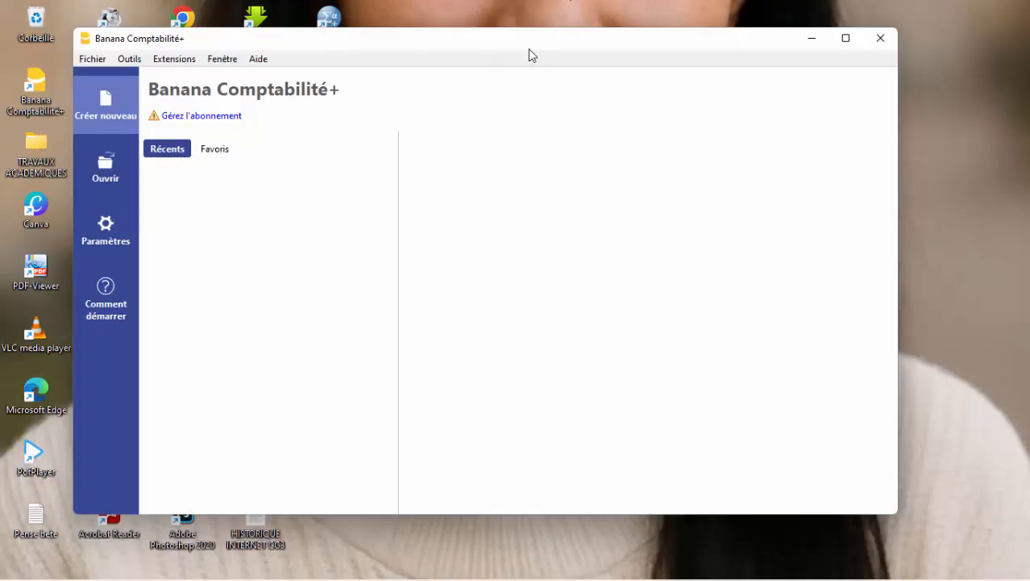
{"action": "left_click_drag", "start_coordinate": [529, 49], "coordinate": [550, 50]}
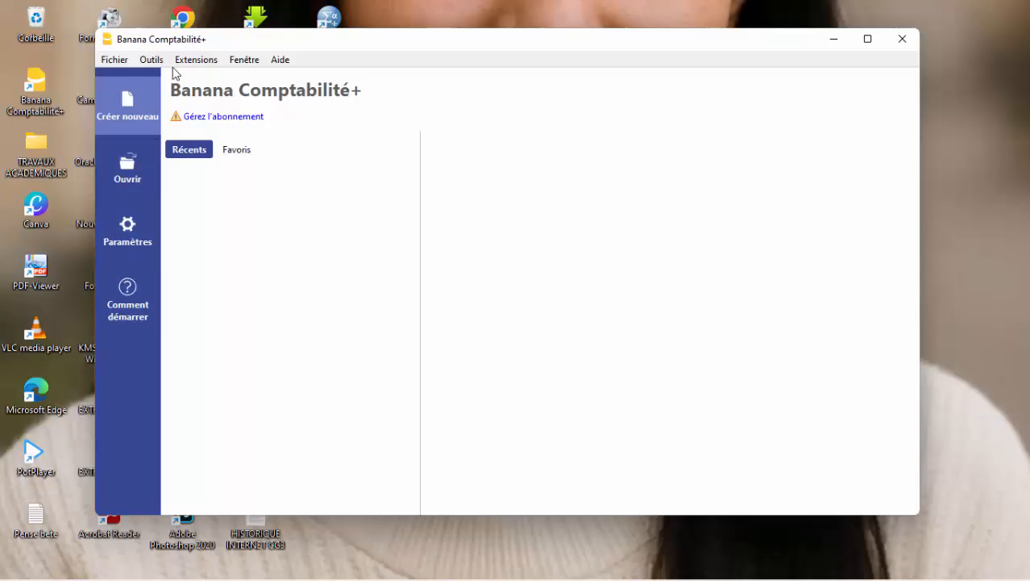
{"action": "left_click", "coordinate": [119, 61]}
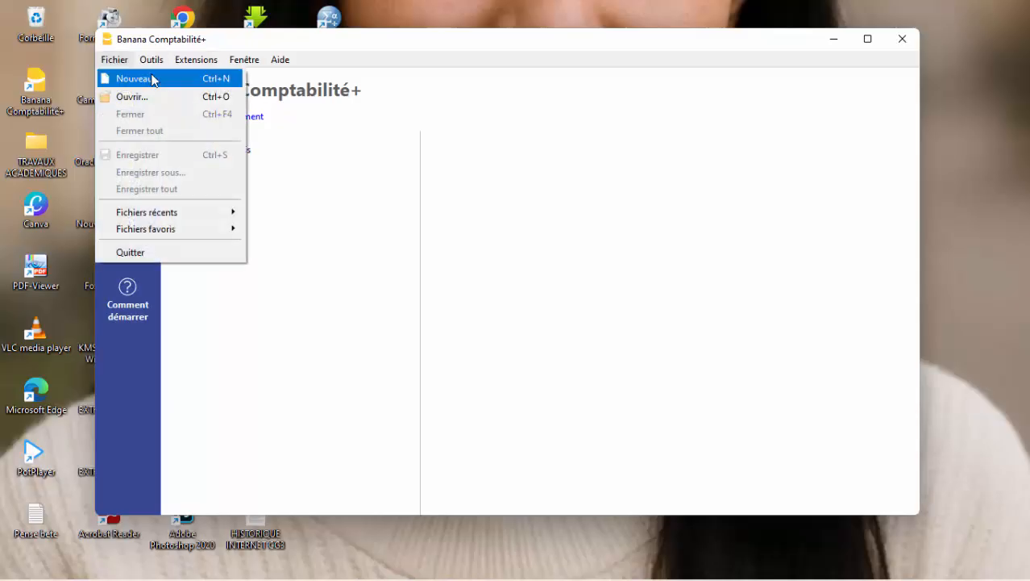
{"action": "left_click", "coordinate": [540, 34]}
{"action": "left_click_drag", "start_coordinate": [539, 44], "coordinate": [520, 41]}
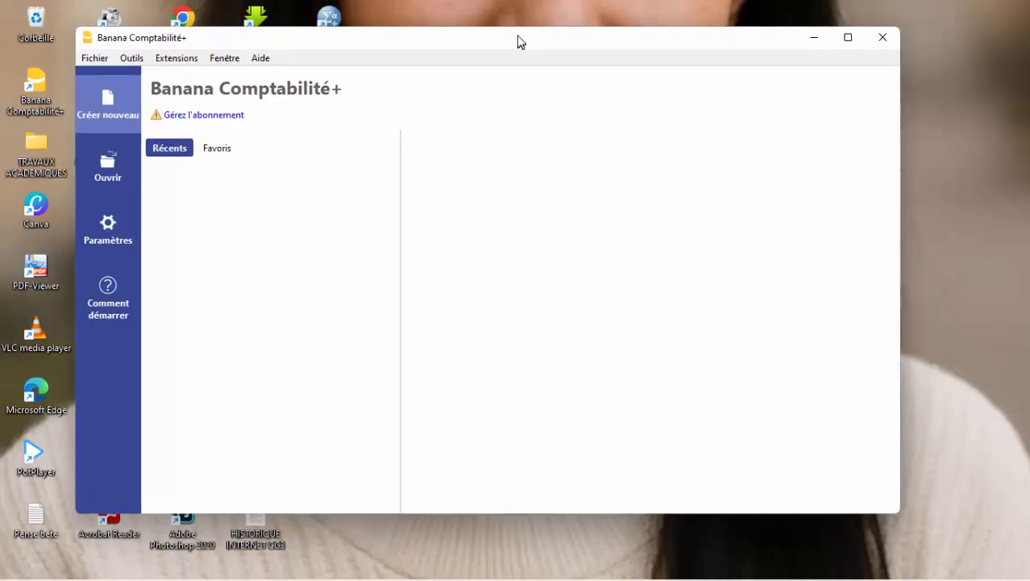
Create a new empty accounting file of the type Comptabilité en partie double with the default options.
{"action": "left_click", "coordinate": [107, 99]}
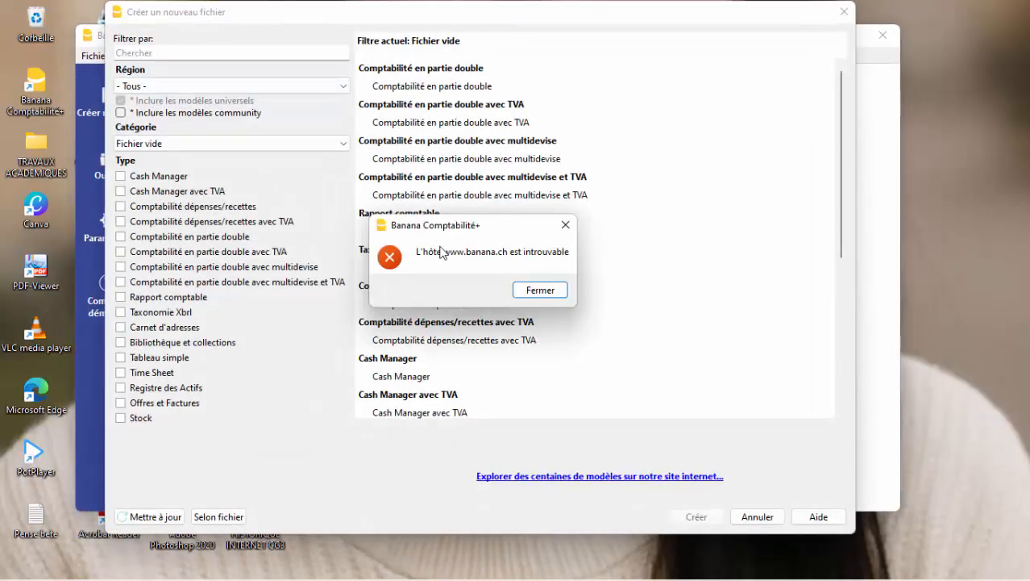
{"action": "left_click", "coordinate": [541, 290]}
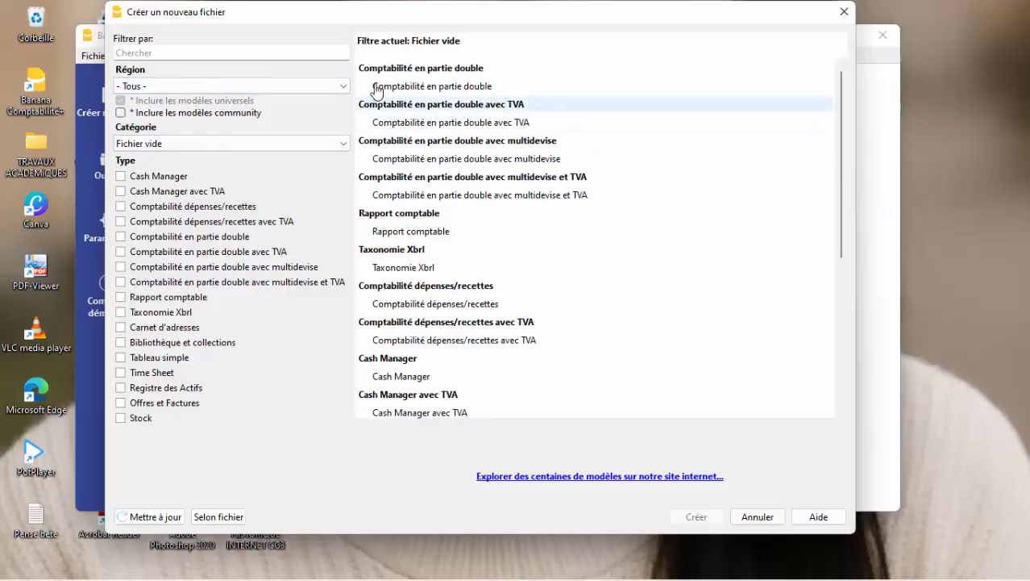
{"action": "left_click", "coordinate": [121, 236]}
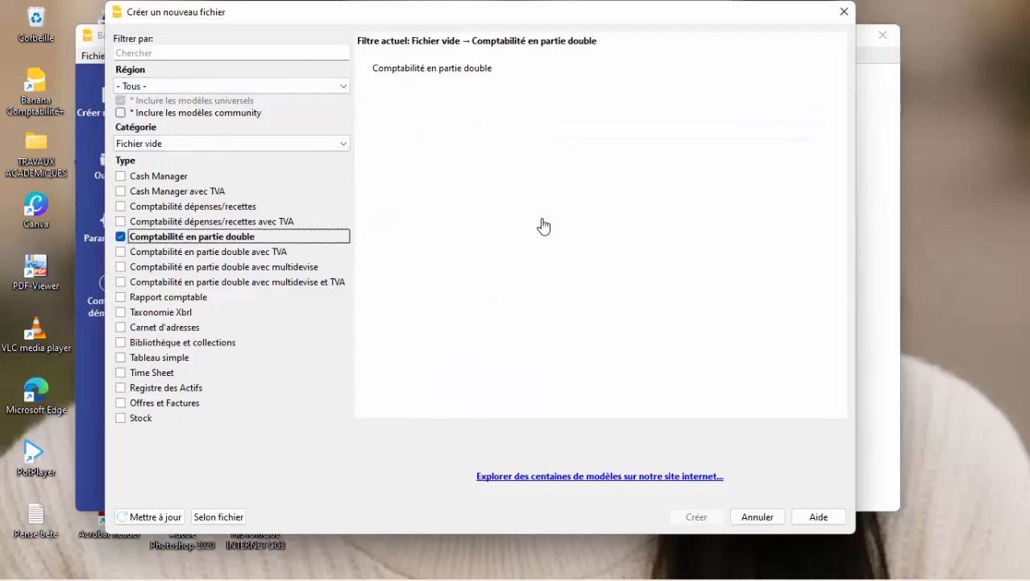
{"action": "left_click", "coordinate": [480, 75]}
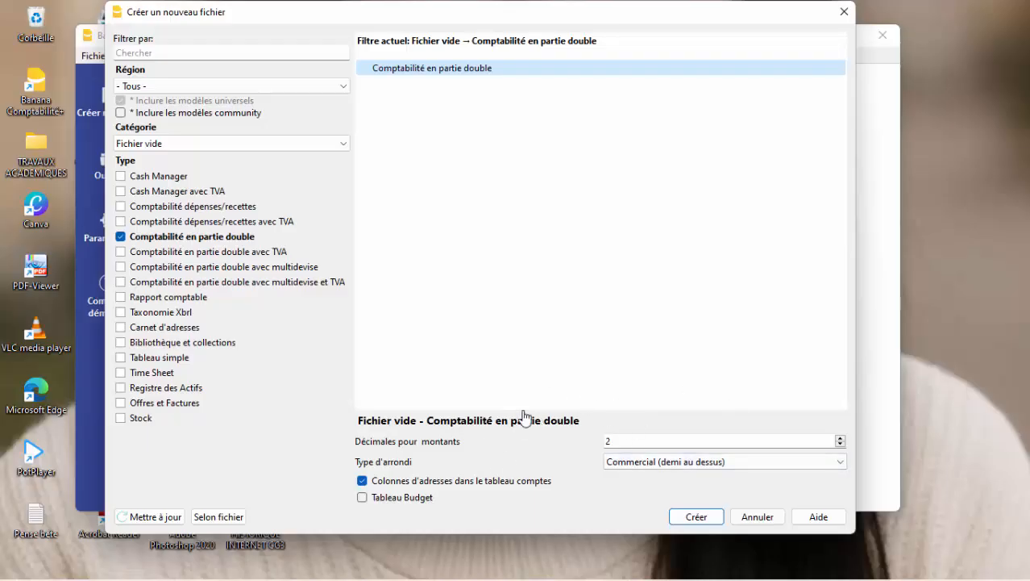
{"action": "left_click", "coordinate": [695, 516]}
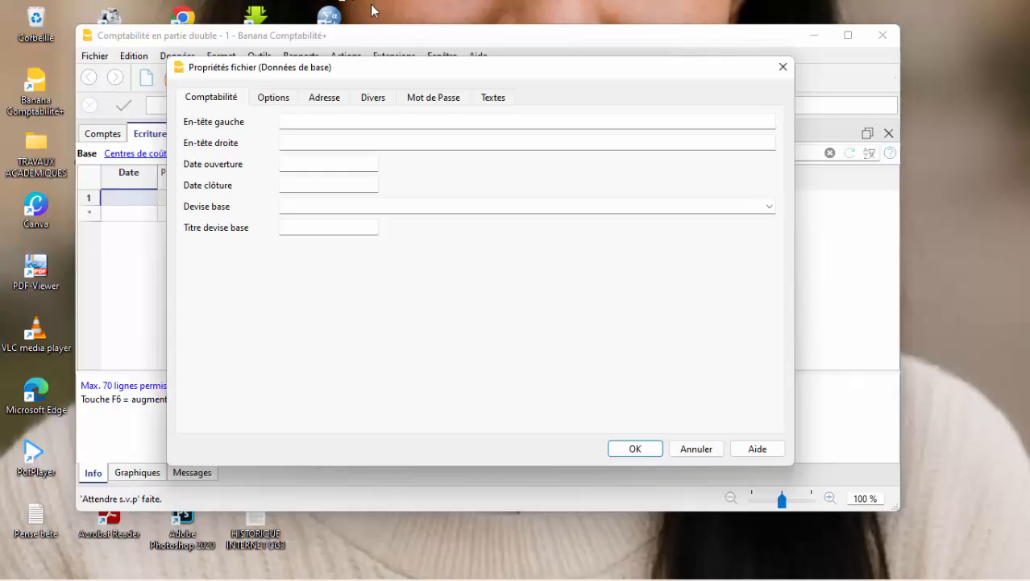
Set the file's left header to ECOLE X and its right header to SOCIETE PRIVEE.
{"action": "left_click_drag", "start_coordinate": [569, 75], "coordinate": [586, 54]}
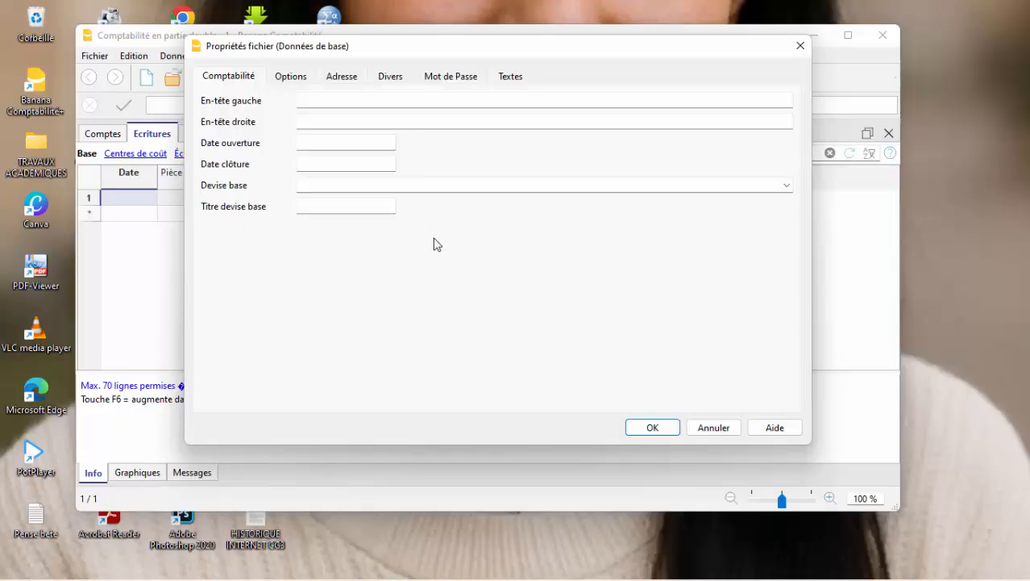
{"action": "key", "text": "Tab"}
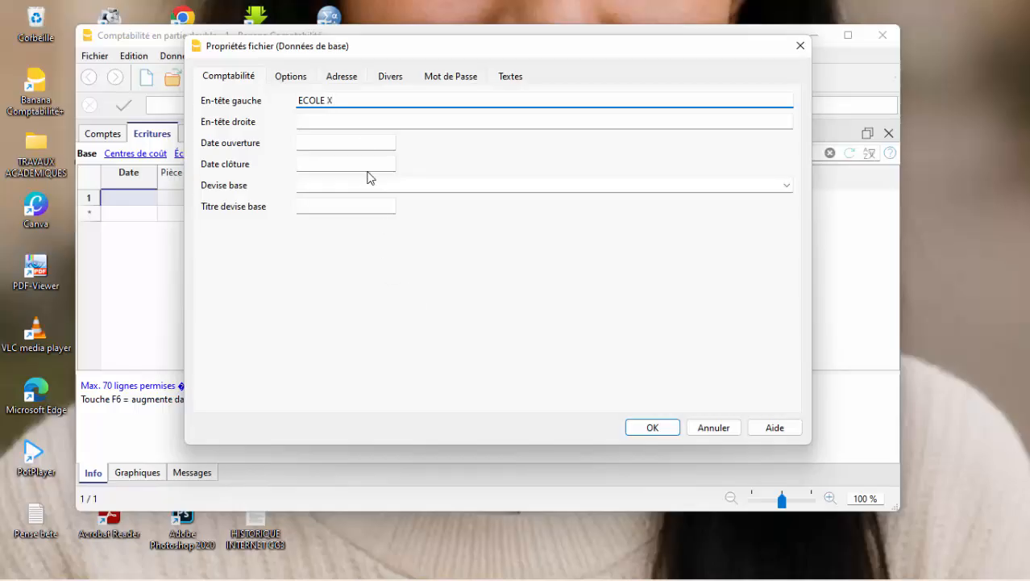
{"action": "left_click", "coordinate": [366, 121]}
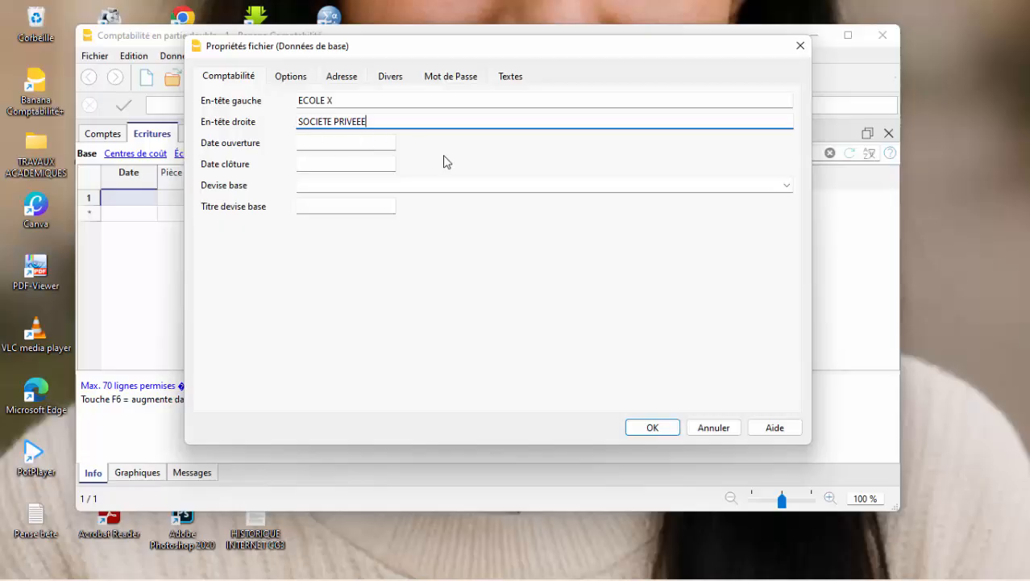
Set the accounting period's opening date to 01/01/2025 and its closing date to 31/12/2025.
{"action": "left_click", "coordinate": [358, 145]}
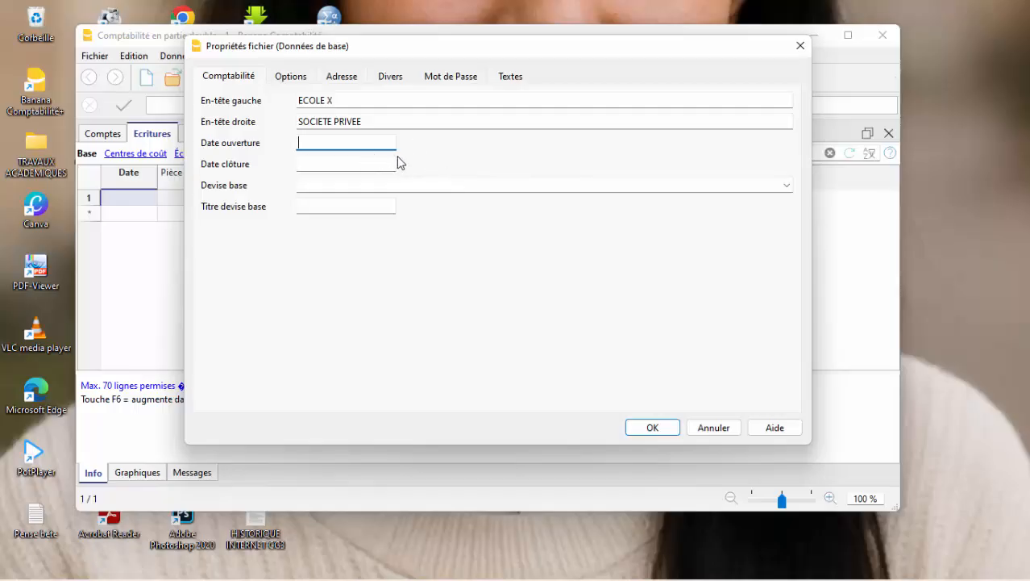
{"action": "left_click", "coordinate": [322, 163]}
{"action": "left_click", "coordinate": [319, 145]}
{"action": "type", "text": "01/01/2025"}
{"action": "left_click", "coordinate": [374, 168]}
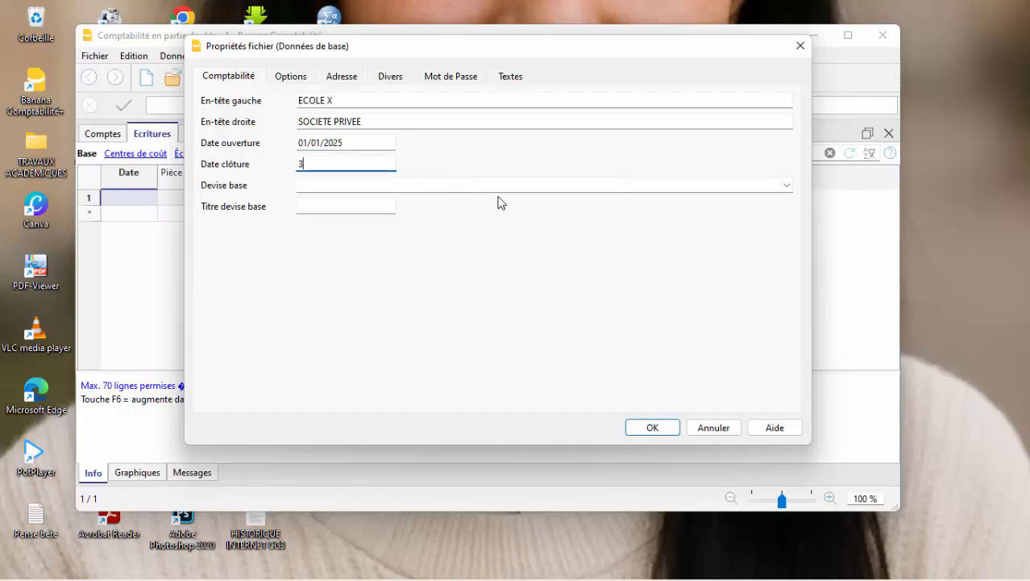
{"action": "type", "text": "/2025"}
Set the base currency to CDF Congo/Kinshasa, Congolese Francs.
{"action": "left_click", "coordinate": [362, 185]}
{"action": "left_click", "coordinate": [787, 186]}
{"action": "left_click", "coordinate": [787, 186]}
{"action": "type", "text": "CD"}
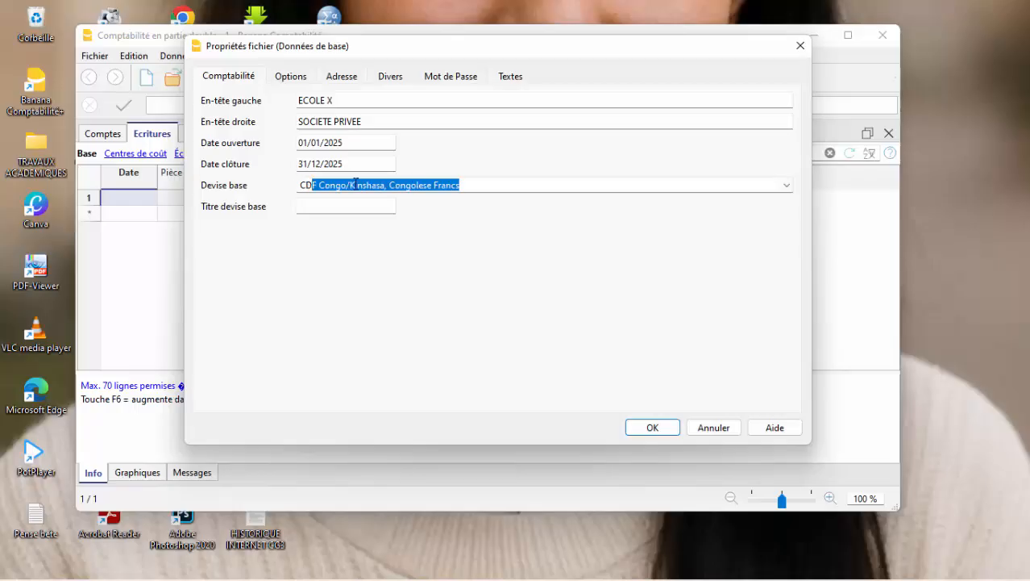
{"action": "left_click", "coordinate": [484, 187]}
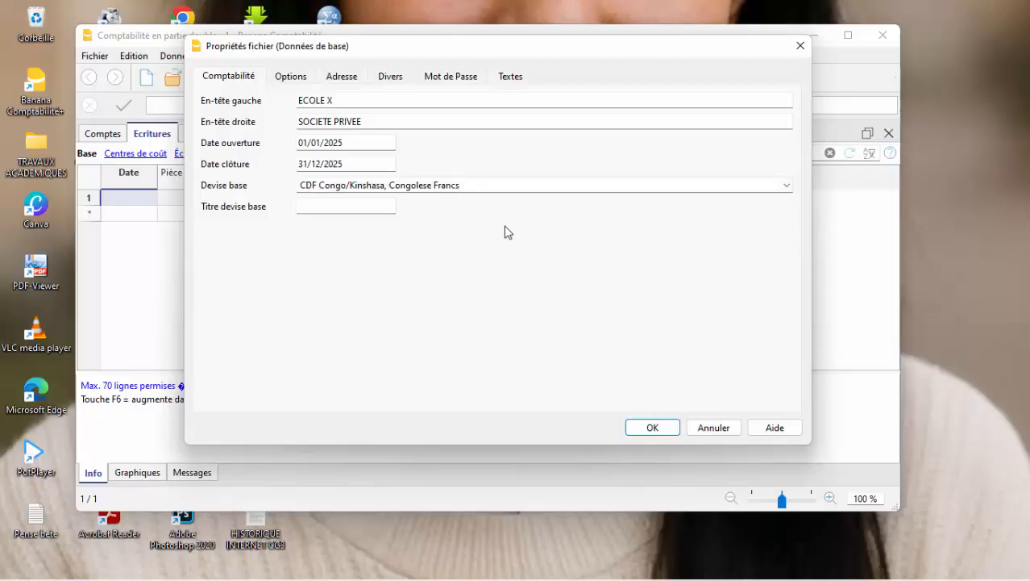
Enter "Francs Congolais" as the base currency title.
{"action": "left_click", "coordinate": [389, 200]}
{"action": "type", "text": "Francs "}
{"action": "type", "text": "Congo"}
{"action": "type", "text": "laos"}
{"action": "key", "text": "BackSpace"}
{"action": "key", "text": "BackSpace"}
{"action": "type", "text": "is"}
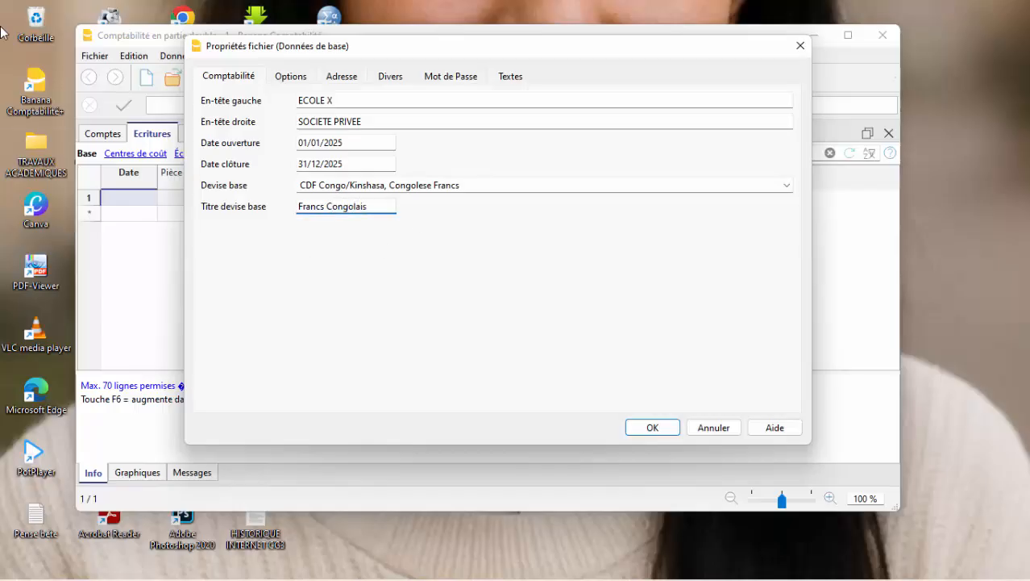
In the file's address properties, set the company to SOCIETE X and fill in the contact's first name and family name.
{"action": "left_click", "coordinate": [309, 79]}
{"action": "left_click", "coordinate": [343, 79]}
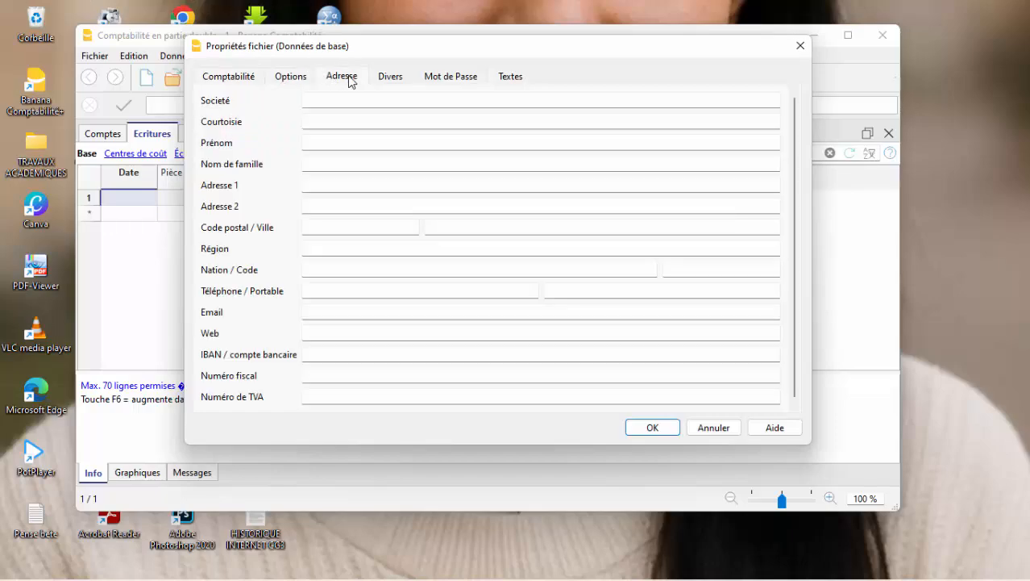
{"action": "left_click", "coordinate": [350, 99]}
{"action": "type", "text": "SOCIETE X"}
{"action": "left_click", "coordinate": [343, 124]}
{"action": "left_click", "coordinate": [349, 147]}
{"action": "left_click", "coordinate": [326, 166]}
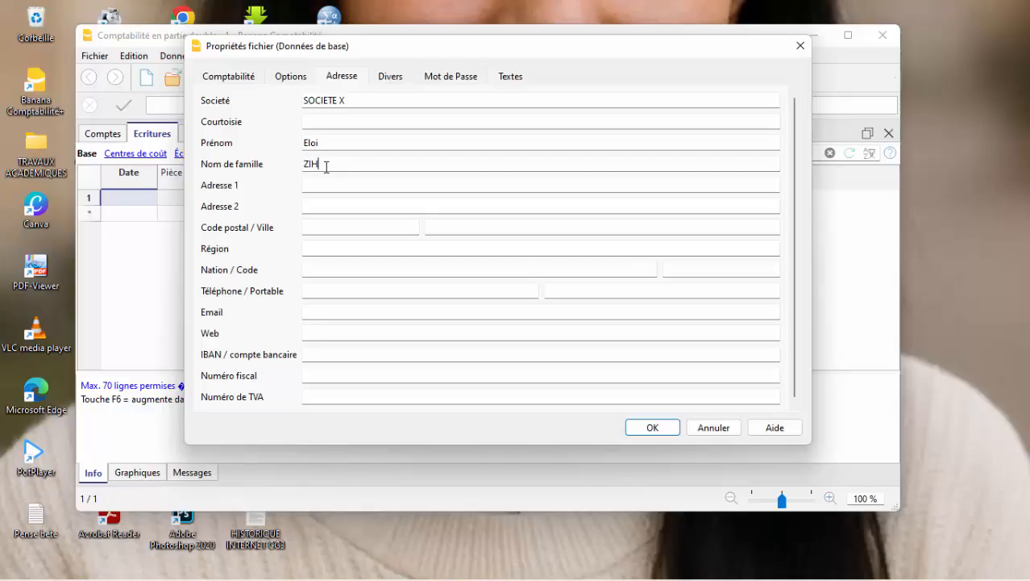
Fill in the first address line with the company's city and country, and set the region to GRAND-LACS.
{"action": "left_click", "coordinate": [328, 183]}
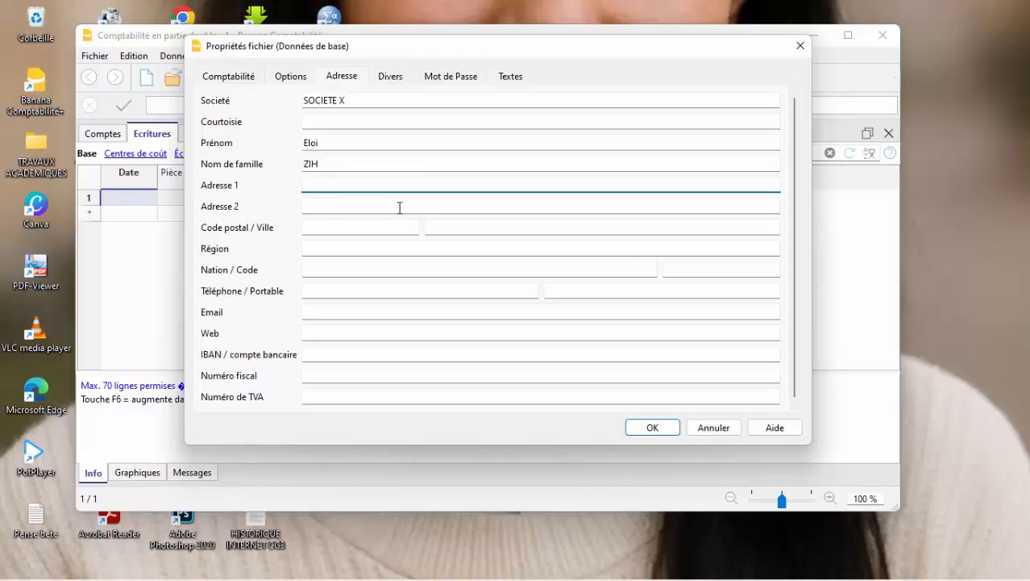
{"action": "type", "text": "BUKAVU/RDC"}
{"action": "left_click", "coordinate": [352, 229]}
{"action": "left_click", "coordinate": [347, 253]}
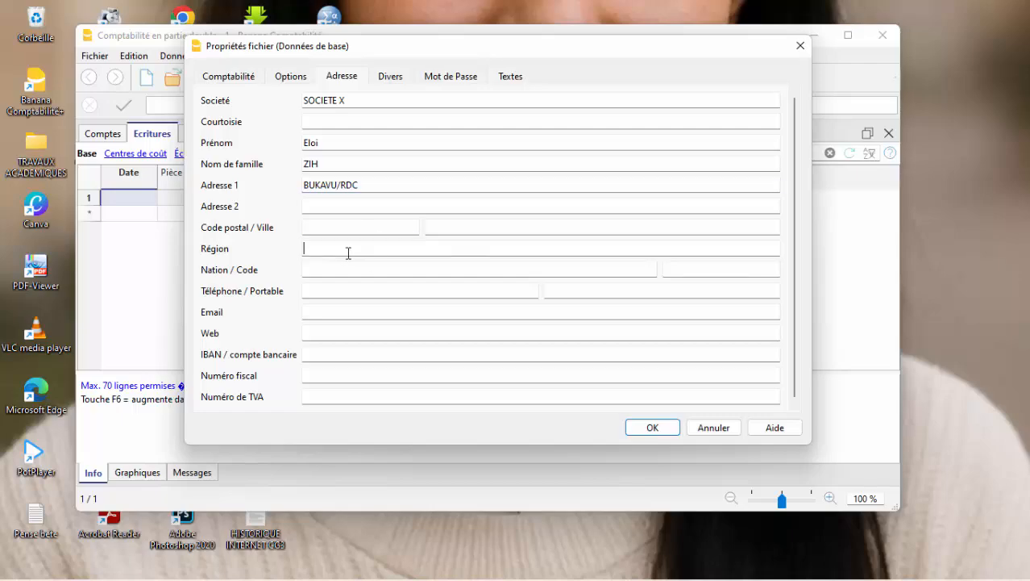
{"action": "left_click", "coordinate": [358, 255]}
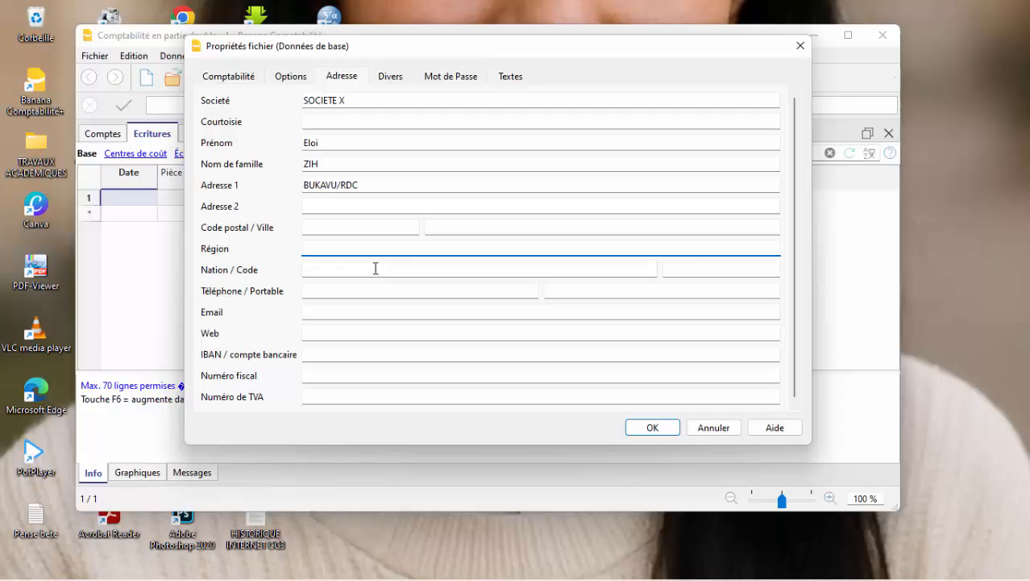
{"action": "type", "text": "GRAND-LACS"}
Enter +243 as the nation and fill in the company's telephone number.
{"action": "left_click", "coordinate": [350, 266]}
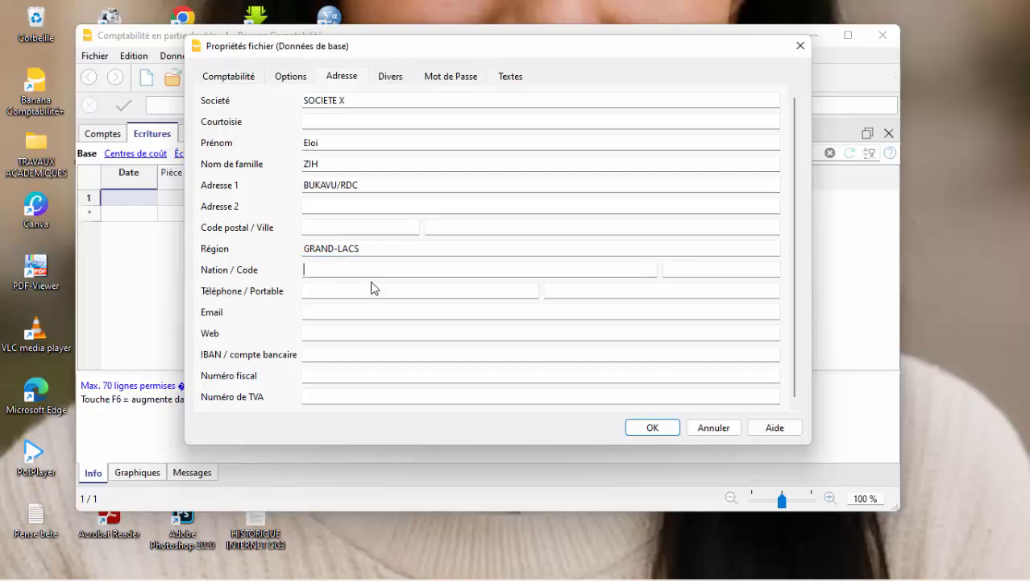
{"action": "left_click", "coordinate": [326, 292]}
{"action": "left_click", "coordinate": [305, 269]}
{"action": "type", "text": "+243"}
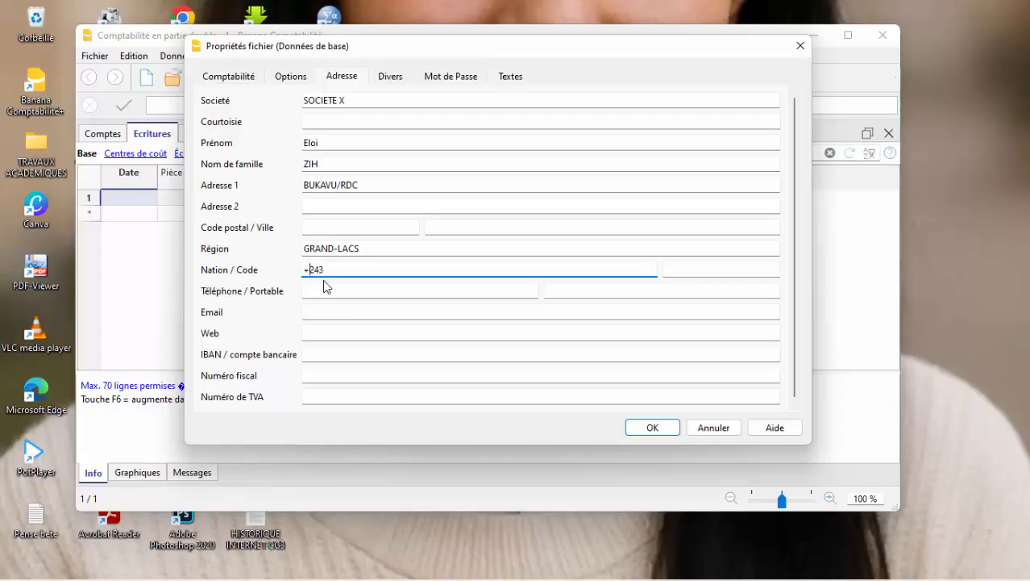
{"action": "left_click", "coordinate": [392, 290]}
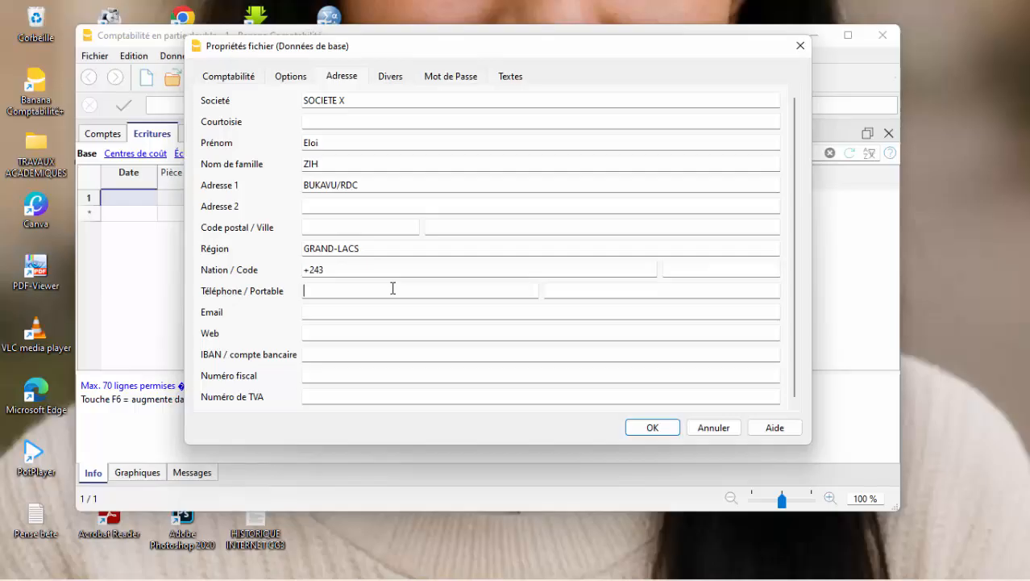
Fill in the company's e-mail address.
{"action": "left_click", "coordinate": [340, 312]}
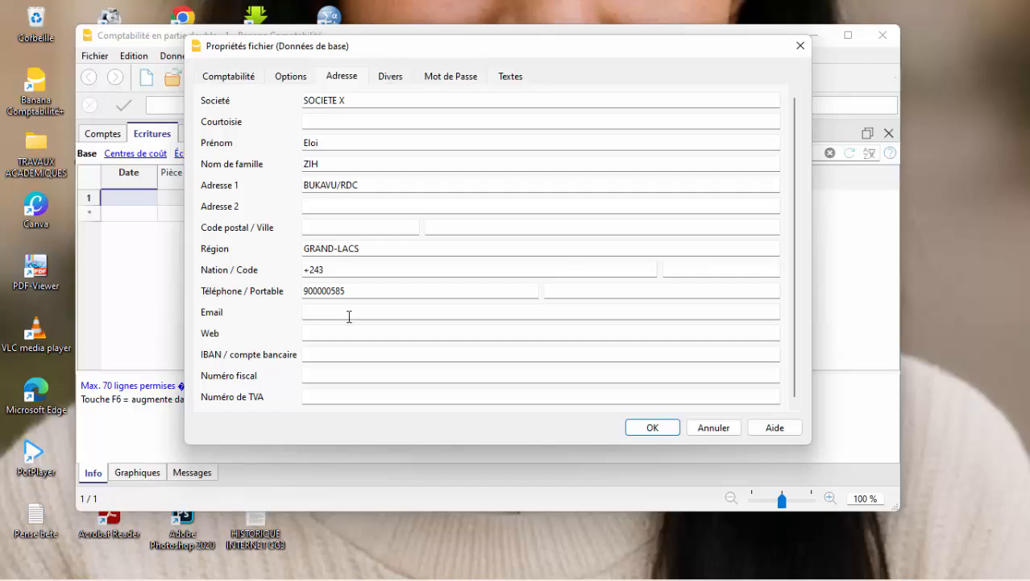
{"action": "left_click", "coordinate": [496, 303]}
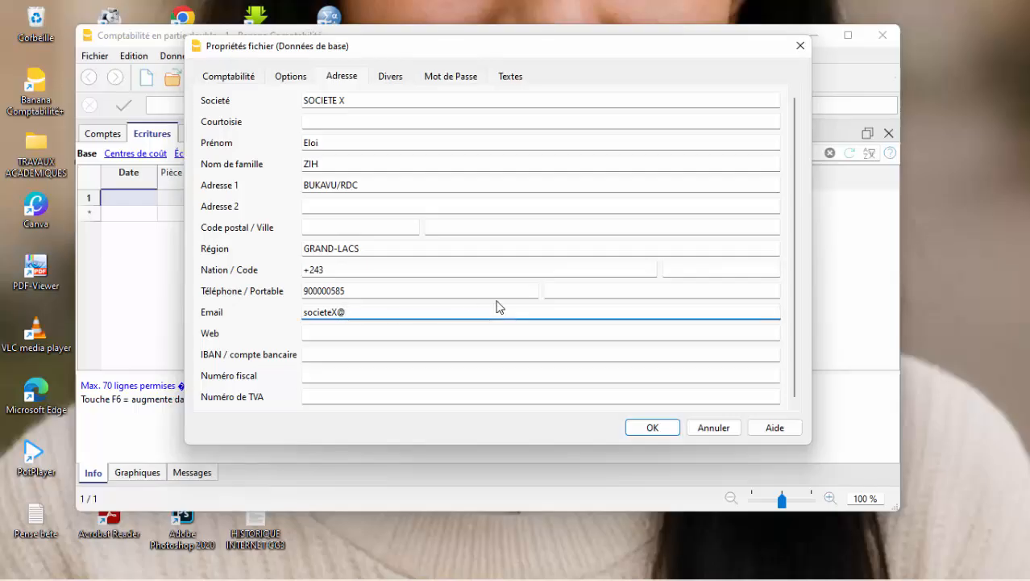
{"action": "type", "text": "gmail.com"}
{"action": "left_click", "coordinate": [374, 338]}
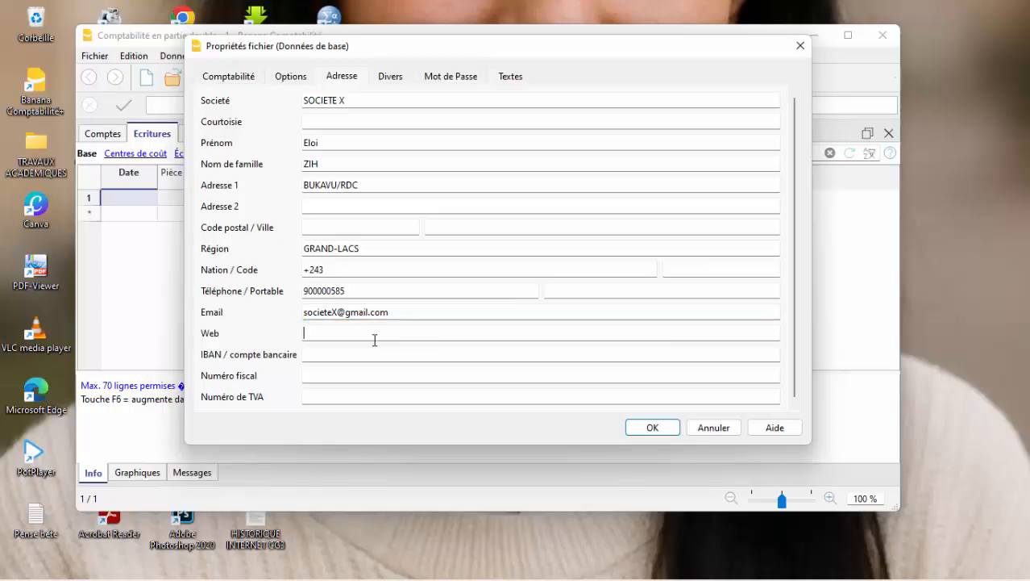
{"action": "type", "text": "w"}
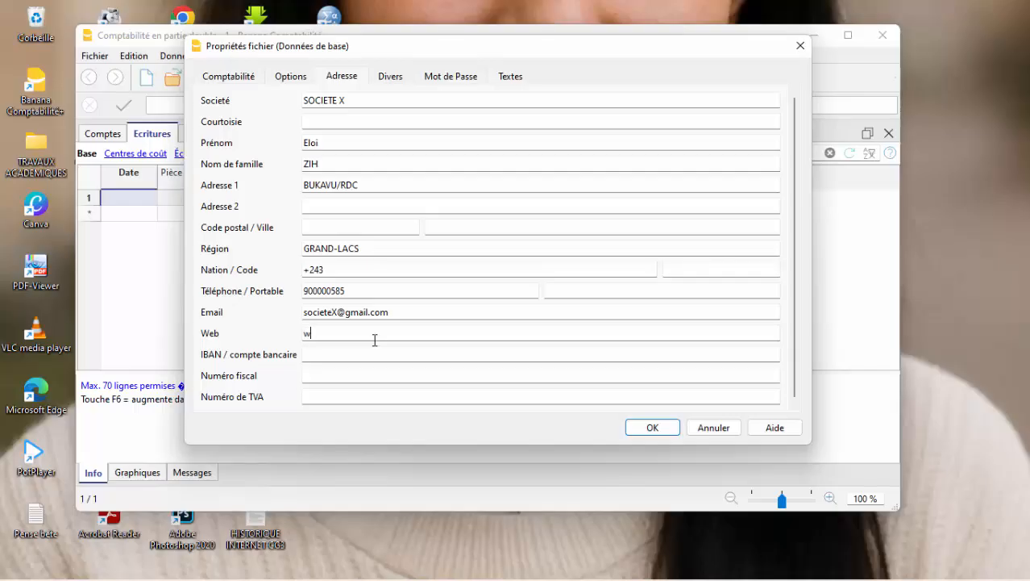
{"action": "type", "text": "w"}
{"action": "key", "text": "BackSpace"}
{"action": "key", "text": "BackSpace"}
{"action": "type", "text": "https://www.societeX.com"}
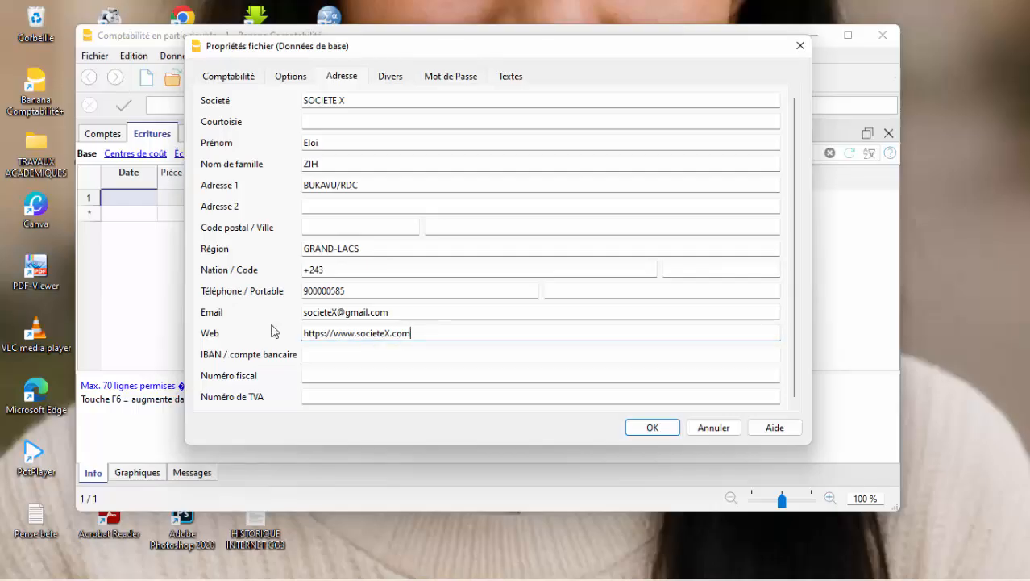
Apply the file properties with the bank account, tax and VAT numbers left blank, and maximize the accounting window.
{"action": "left_click", "coordinate": [343, 355]}
{"action": "left_click", "coordinate": [334, 372]}
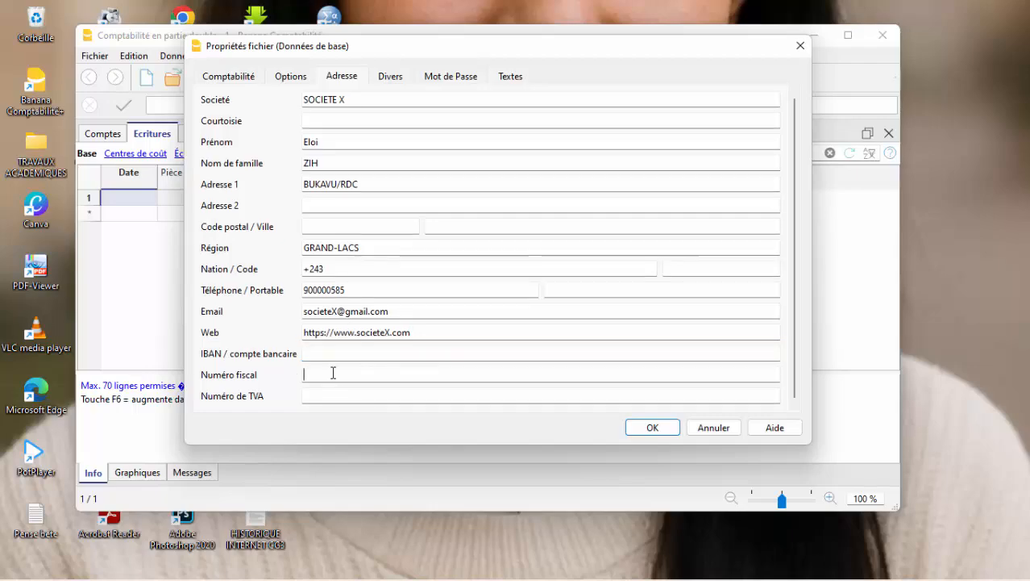
{"action": "left_click", "coordinate": [344, 393]}
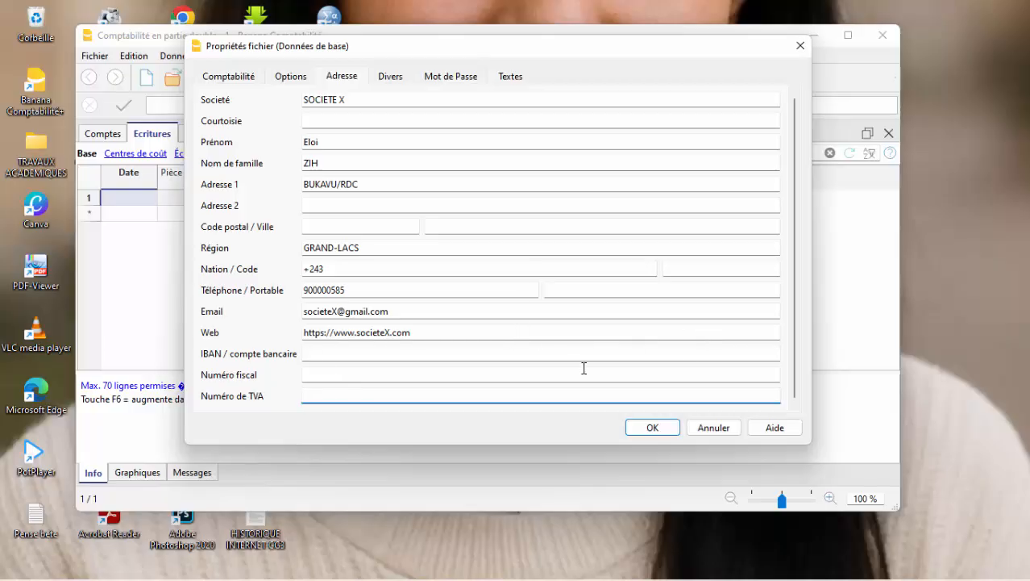
{"action": "left_click", "coordinate": [663, 427]}
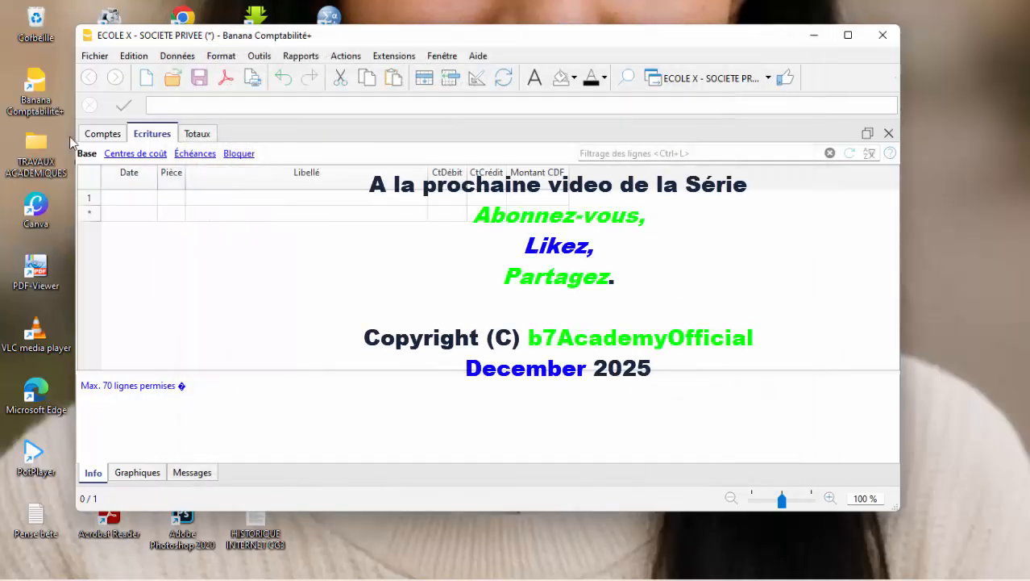
{"action": "left_click", "coordinate": [852, 36]}
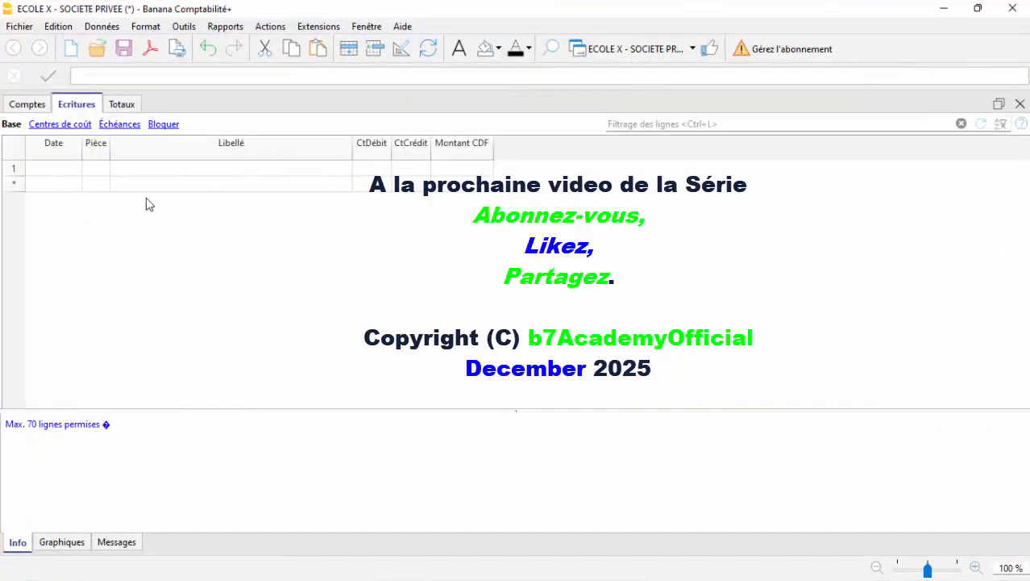